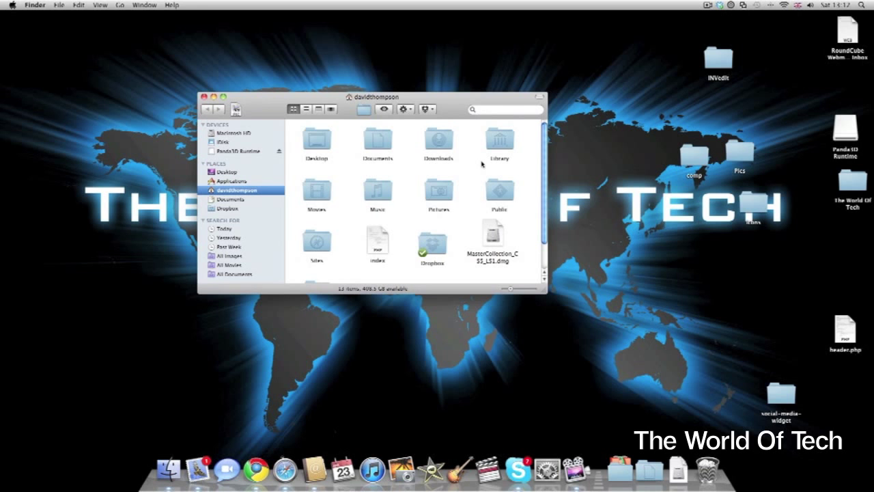
- Open the Spaces overview, move the Skype window lower within the first space, and switch to that space
{"action": "left_click", "coordinate": [617, 456]}
{"action": "left_click", "coordinate": [543, 377]}
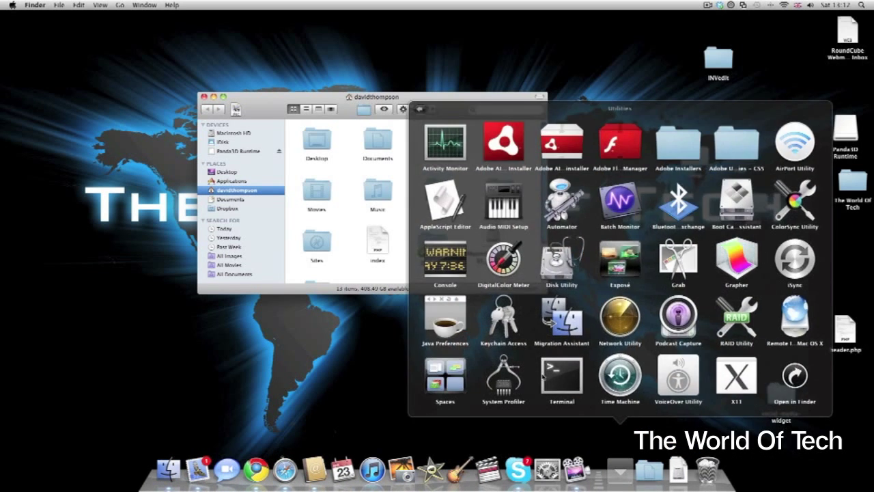
{"action": "left_click", "coordinate": [451, 377]}
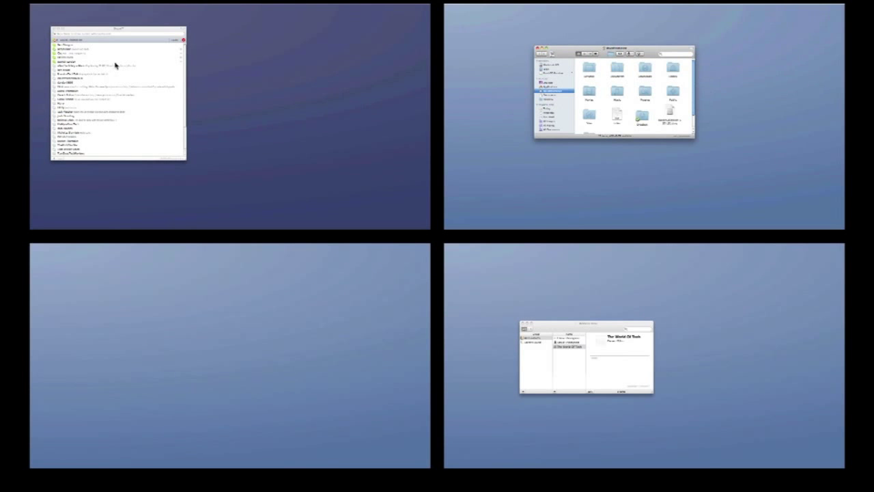
{"action": "left_click_drag", "start_coordinate": [116, 36], "coordinate": [160, 95]}
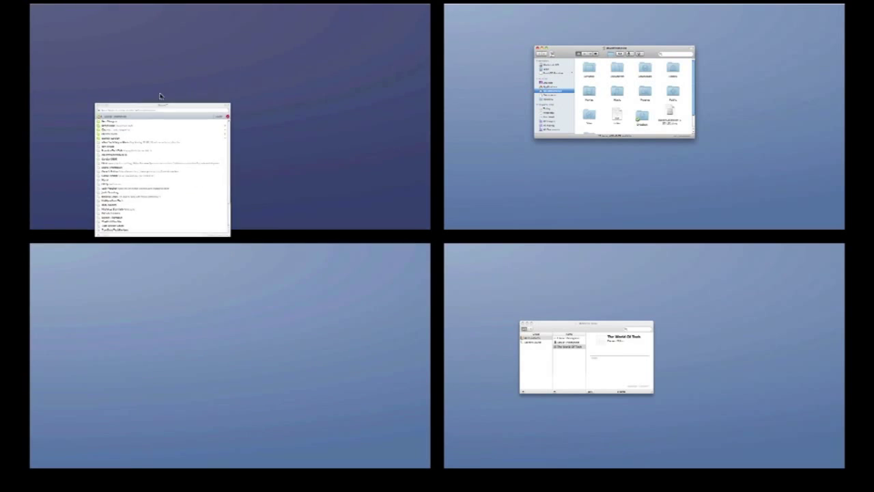
{"action": "left_click", "coordinate": [329, 93]}
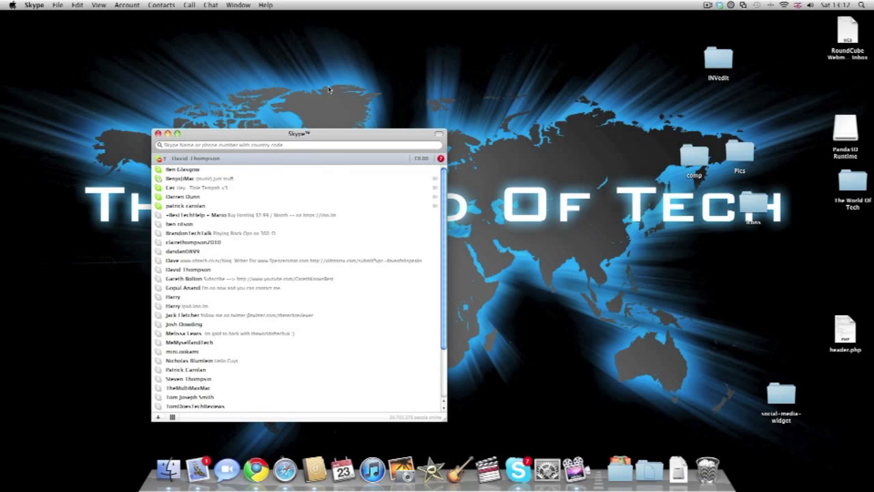
- Cycle twice through all four spaces, ending back on the first one with the Skype window
{"action": "key", "text": "ctrl+Right"}
{"action": "key", "text": "ctrl+Down"}
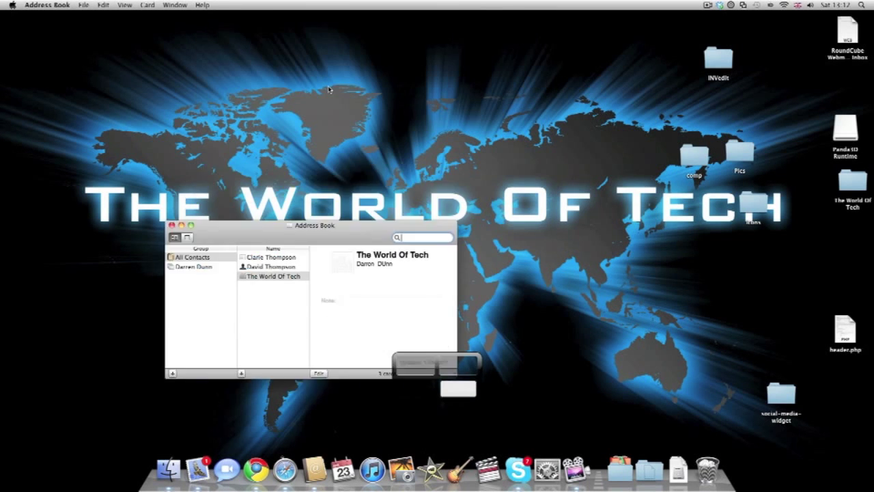
{"action": "key", "text": "ctrl+Left"}
{"action": "key", "text": "ctrl+Up"}
{"action": "key", "text": "ctrl+Right"}
{"action": "key", "text": "ctrl+Down"}
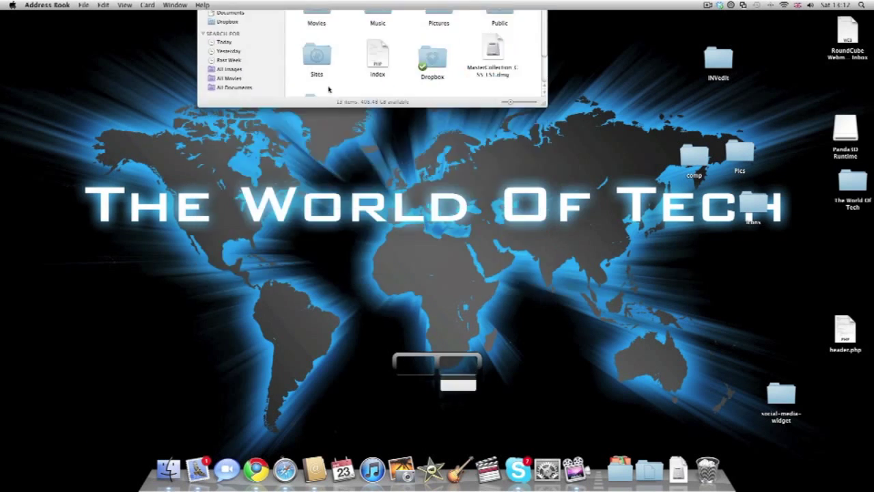
{"action": "key", "text": "ctrl+Left"}
{"action": "key", "text": "ctrl+Up"}
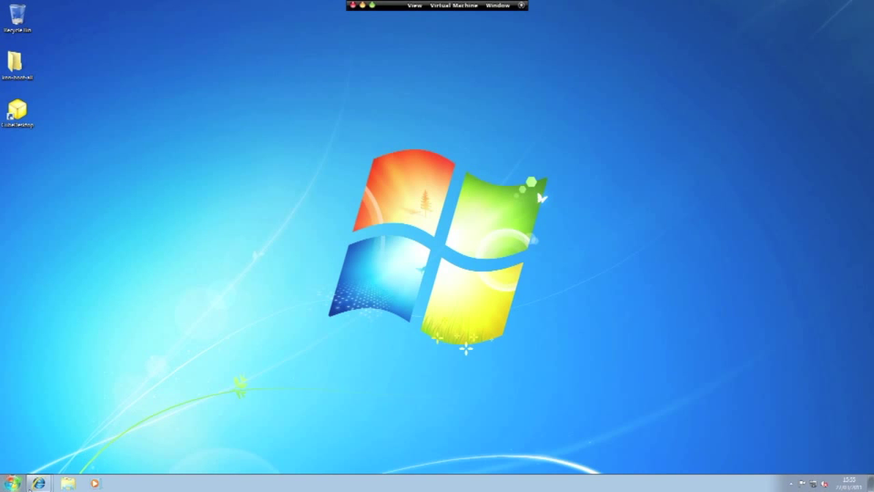
- View the CubeDesktop product page in the Windows virtual machine's Internet Explorer, and minimize the browser
{"action": "mouse_move", "coordinate": [42, 486]}
{"action": "left_click", "coordinate": [44, 448]}
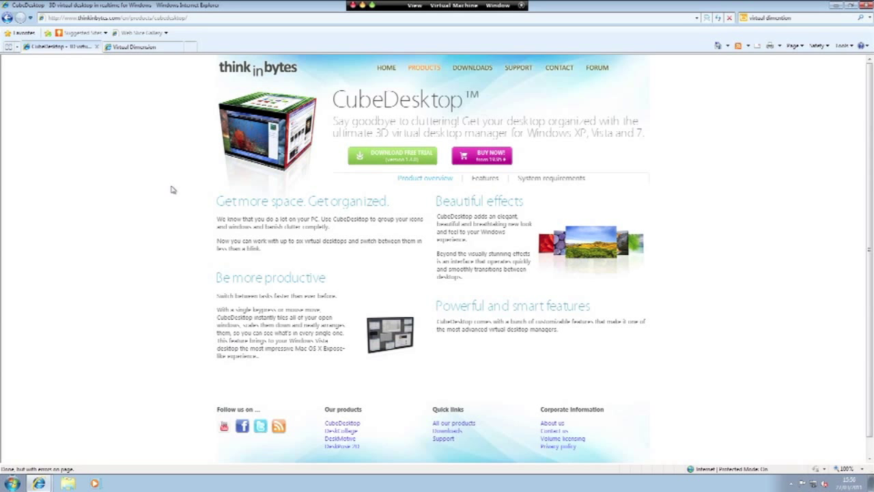
{"action": "left_click", "coordinate": [841, 6]}
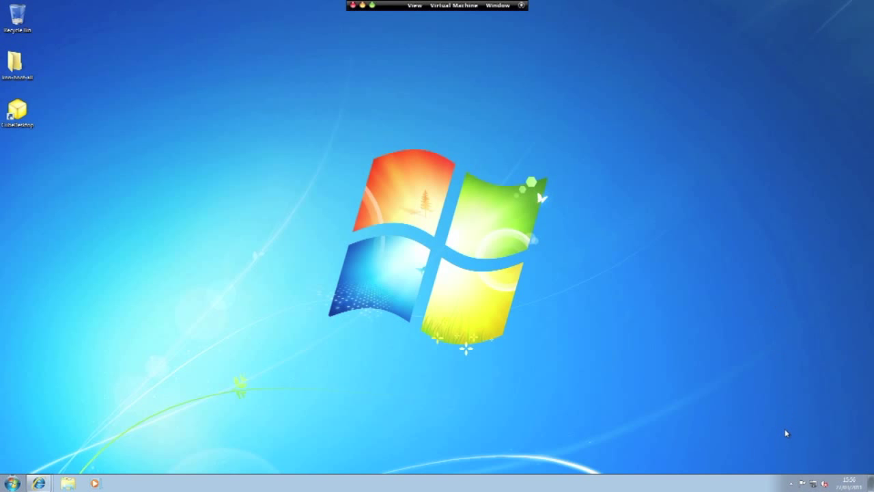
- Preview the CubeDesktop desktops from the hidden notification icons and try to launch the 3D Cube view
{"action": "left_click", "coordinate": [790, 483]}
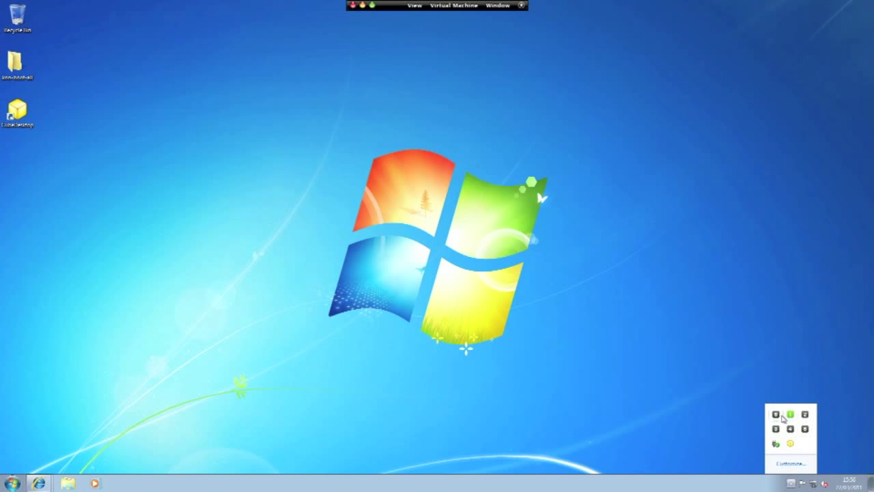
{"action": "mouse_move", "coordinate": [782, 419]}
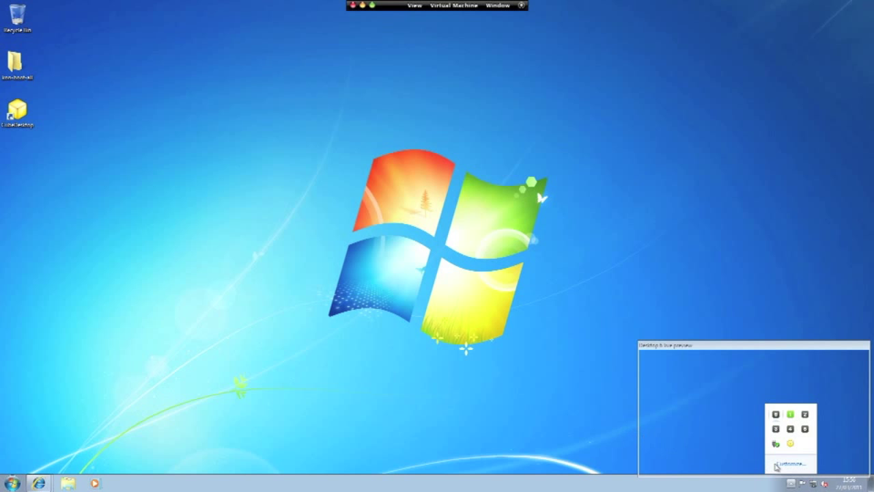
{"action": "right_click", "coordinate": [791, 443]}
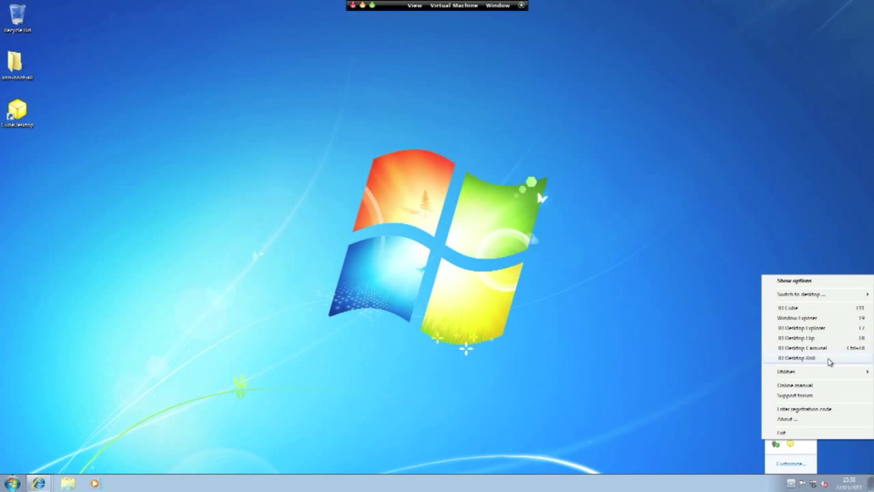
{"action": "left_click", "coordinate": [811, 307]}
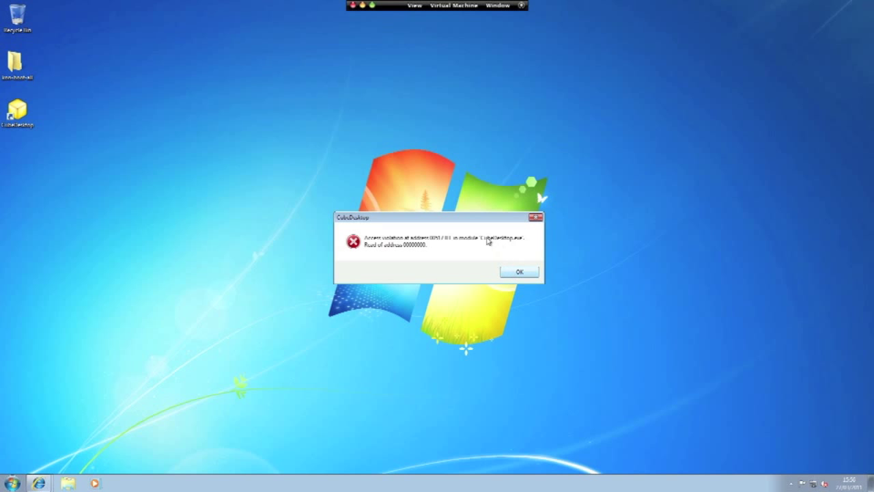
{"action": "left_click_drag", "start_coordinate": [442, 219], "coordinate": [431, 188]}
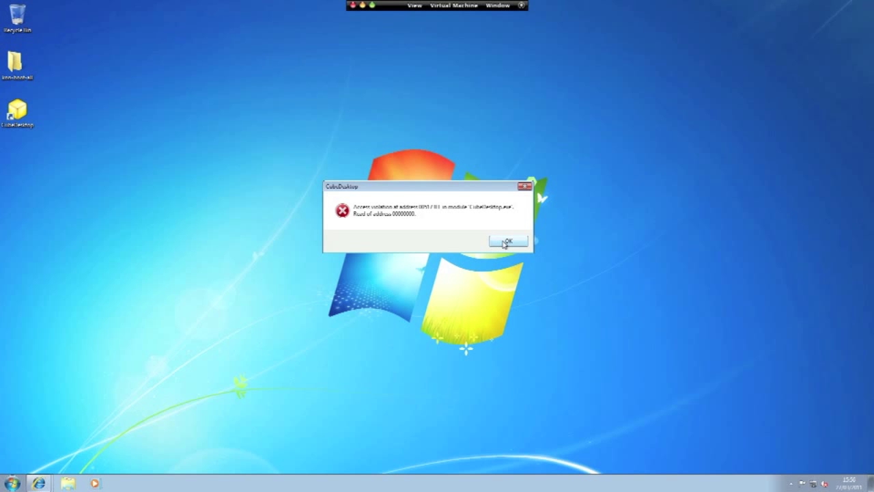
{"action": "left_click", "coordinate": [507, 243]}
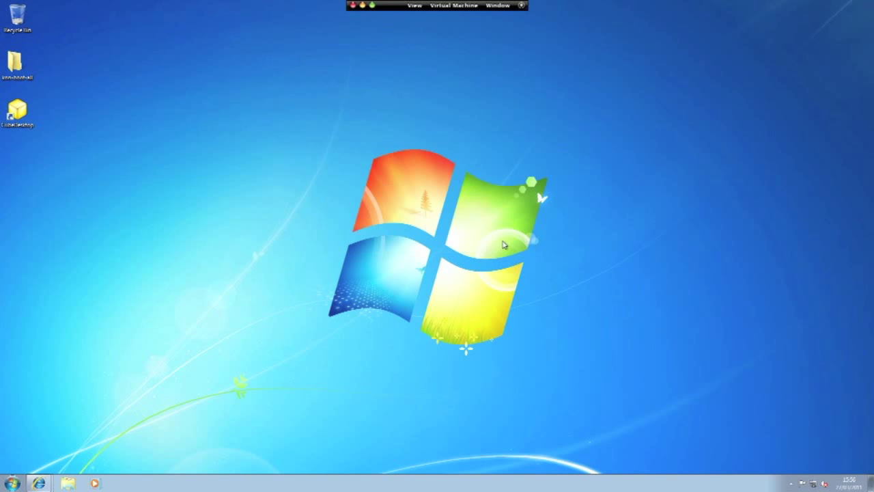
- Switch to CubeDesktop desktops 4, 5 and 2 in turn, and return to desktop 1
{"action": "left_click", "coordinate": [786, 482]}
{"action": "left_click", "coordinate": [790, 428]}
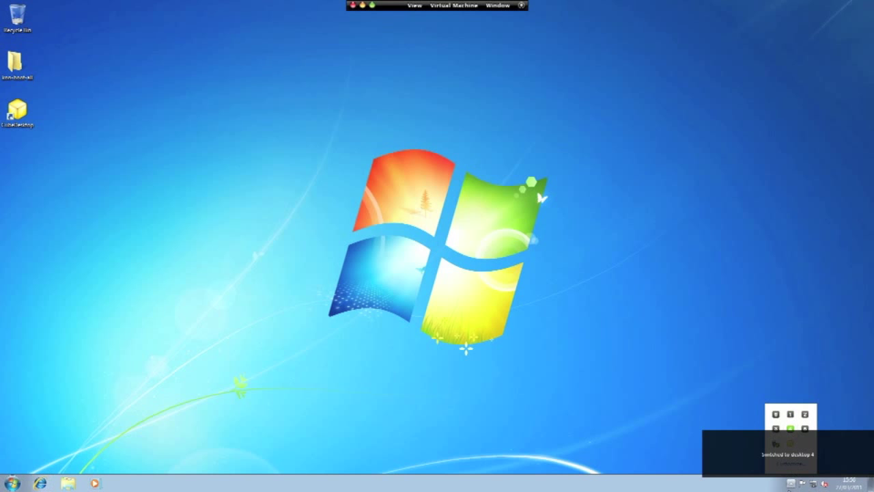
{"action": "left_click", "coordinate": [790, 483]}
{"action": "left_click", "coordinate": [805, 429]}
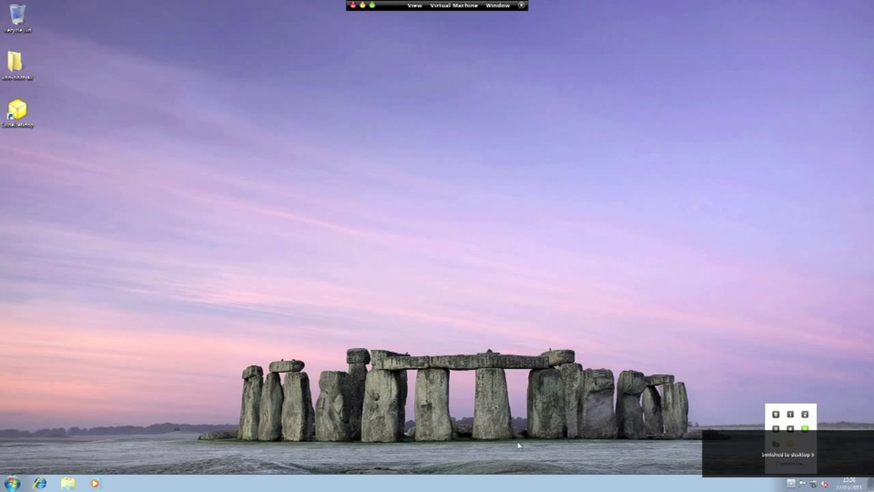
{"action": "left_click", "coordinate": [803, 414]}
{"action": "left_click", "coordinate": [794, 414]}
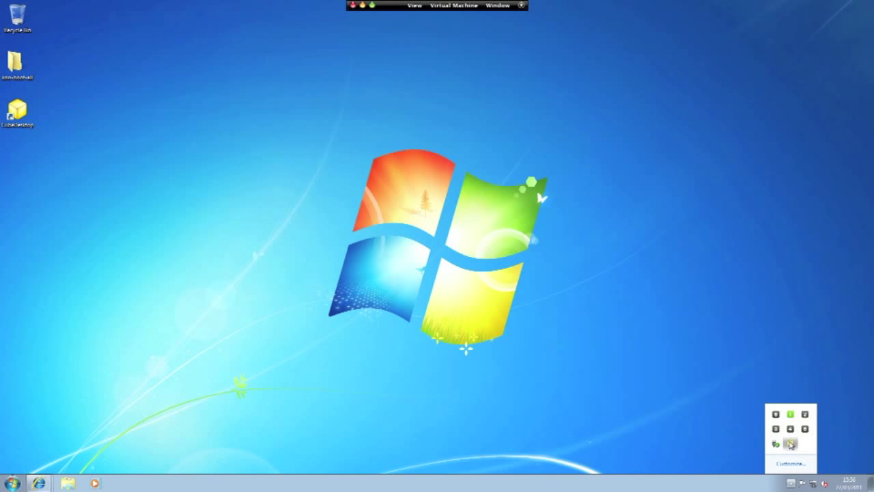
- Review the CubeDesktop options, including the Desktop privacy settings, and close them without applying changes
{"action": "right_click", "coordinate": [791, 445]}
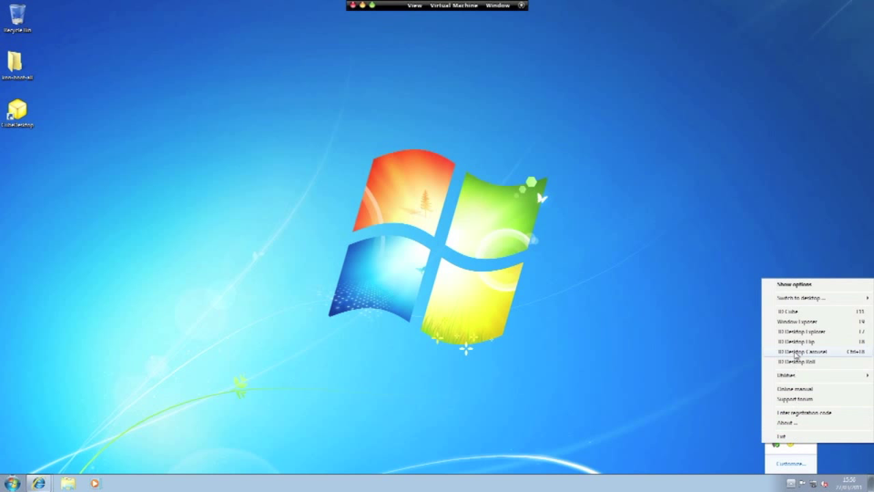
{"action": "left_click", "coordinate": [794, 285]}
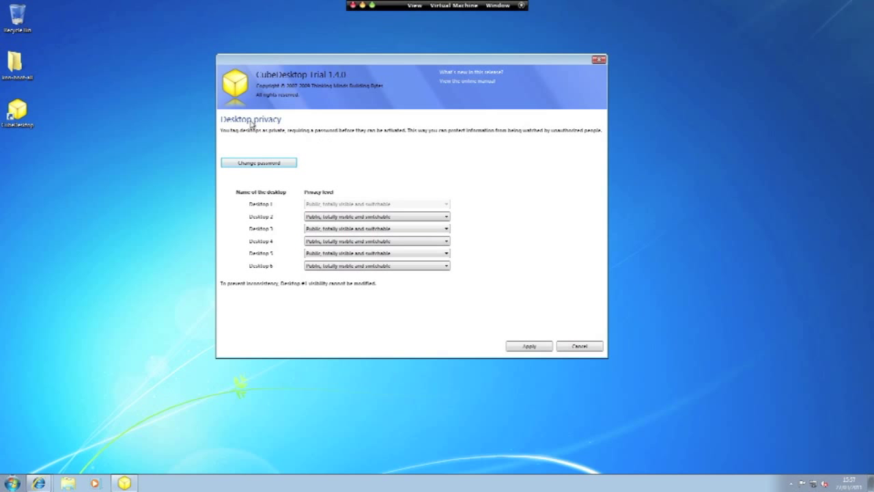
{"action": "left_click", "coordinate": [578, 347]}
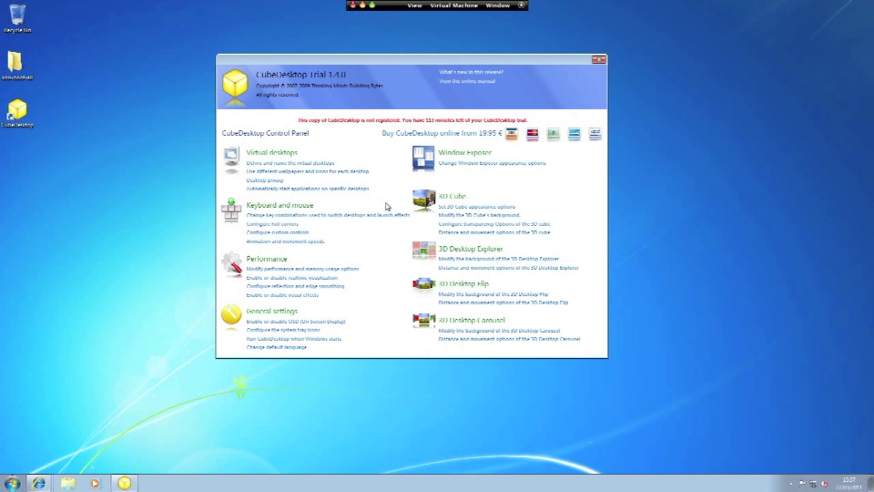
{"action": "left_click", "coordinate": [599, 60]}
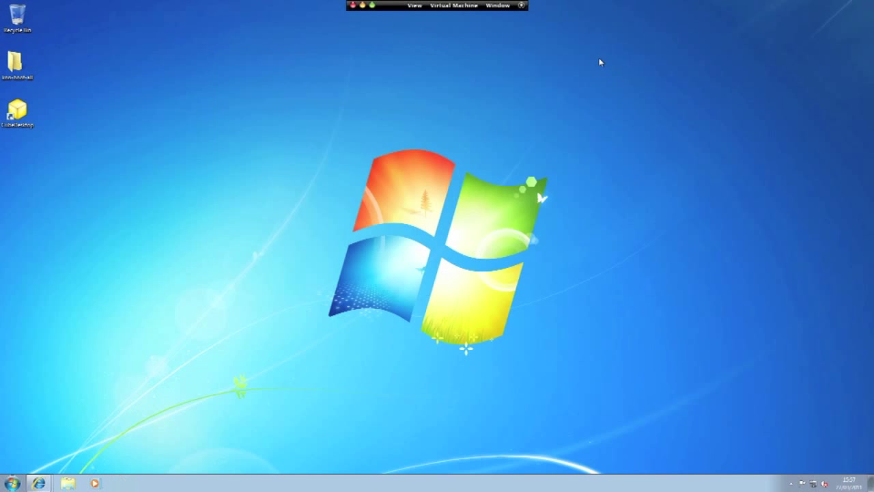
- Exit CubeDesktop from its notification icon
{"action": "left_click", "coordinate": [792, 484]}
{"action": "right_click", "coordinate": [792, 446]}
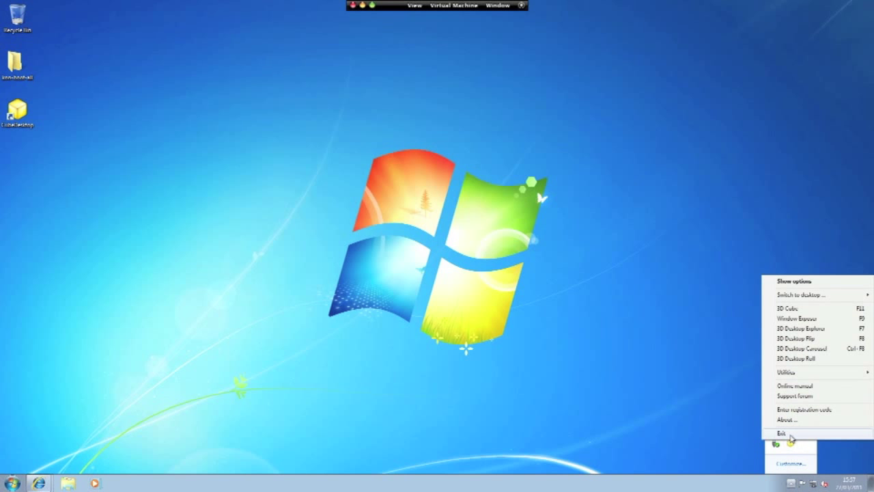
{"action": "left_click", "coordinate": [791, 433]}
- View the Download section of the Virtual Dimension website in Internet Explorer, and minimize the browser
{"action": "mouse_move", "coordinate": [39, 483]}
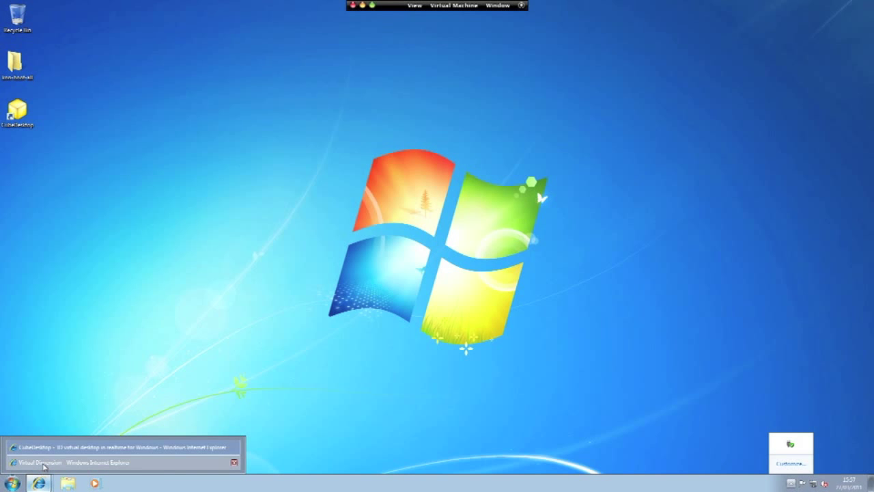
{"action": "left_click", "coordinate": [64, 463]}
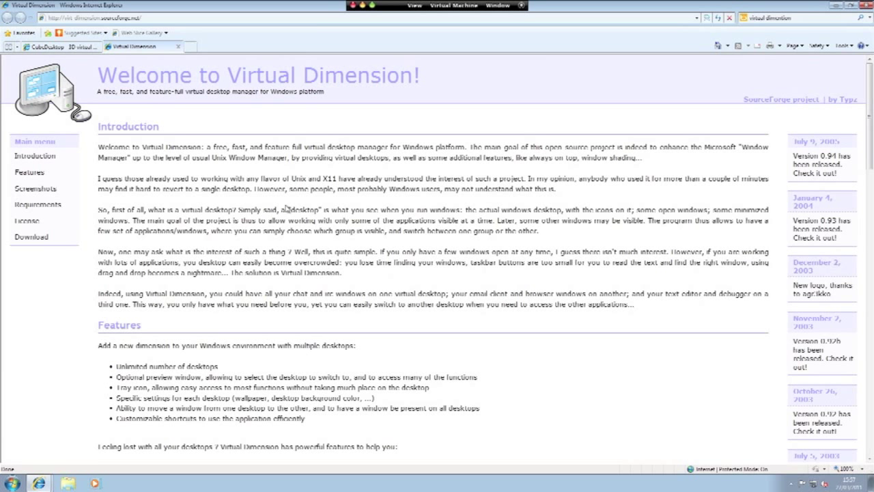
{"action": "left_click", "coordinate": [75, 238]}
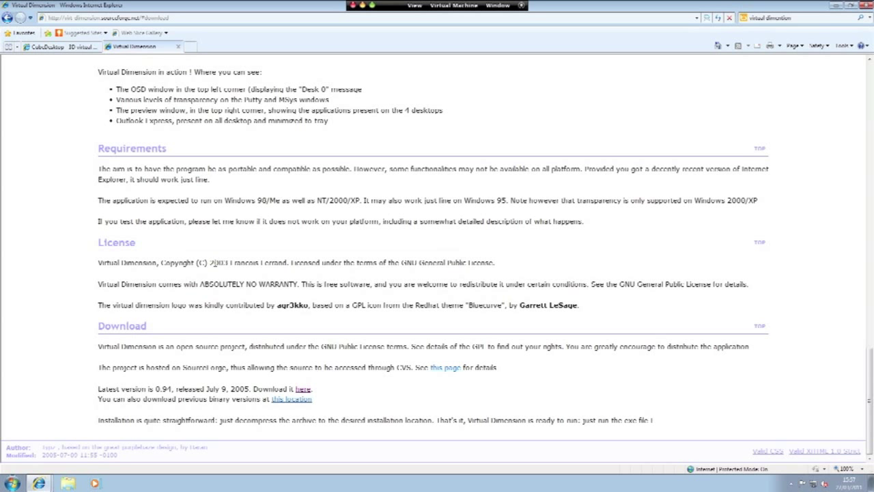
{"action": "left_click", "coordinate": [834, 6]}
- Launch Virtual Dimension, and hide and show its desktop preview window
{"action": "left_click", "coordinate": [13, 482]}
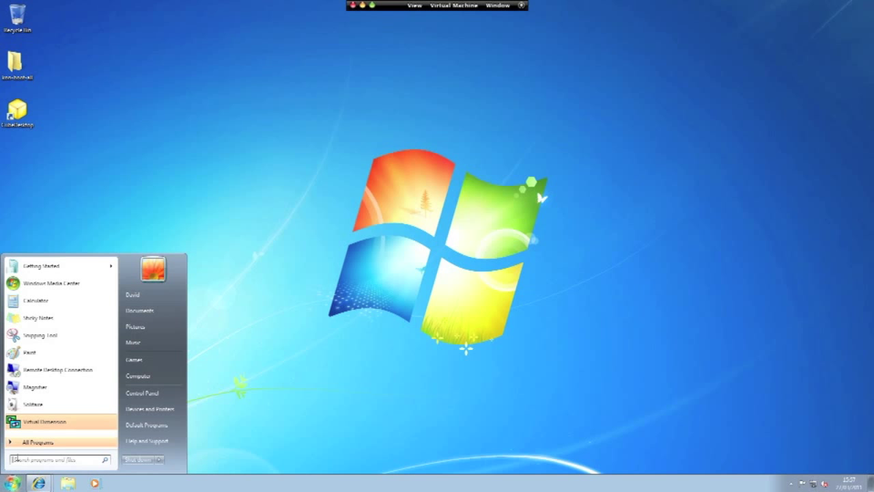
{"action": "left_click", "coordinate": [41, 421]}
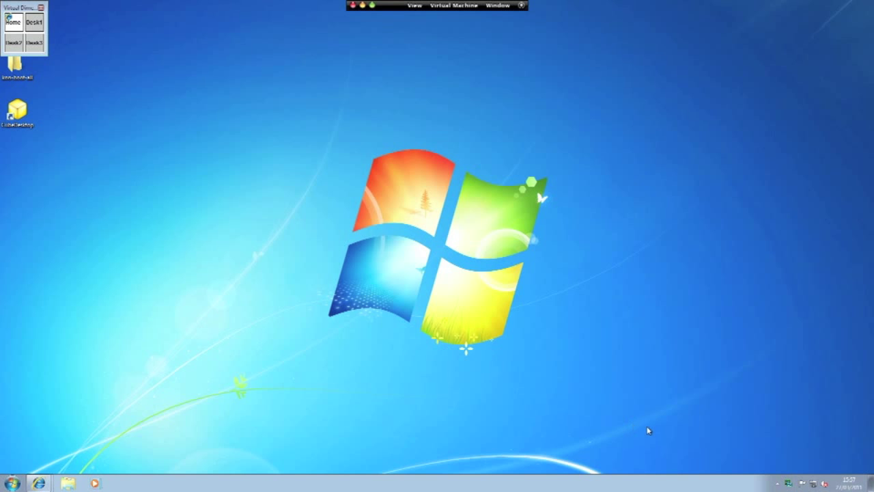
{"action": "left_click", "coordinate": [790, 485]}
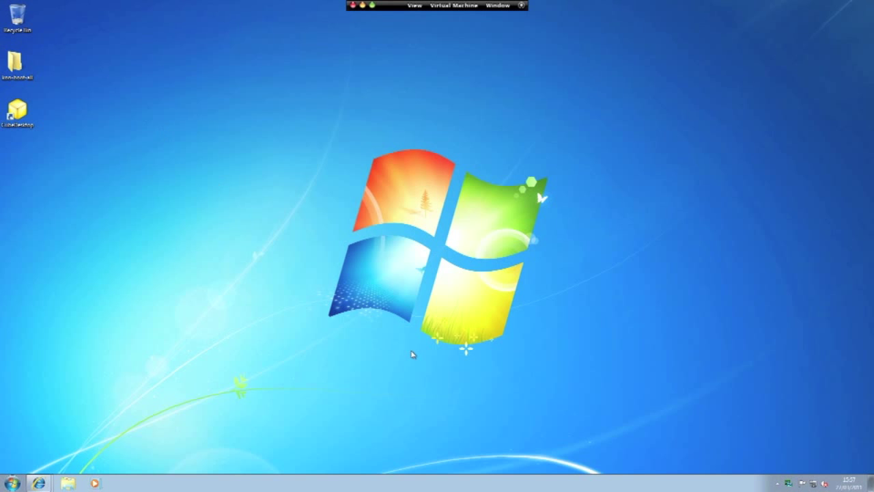
{"action": "left_click", "coordinate": [789, 483]}
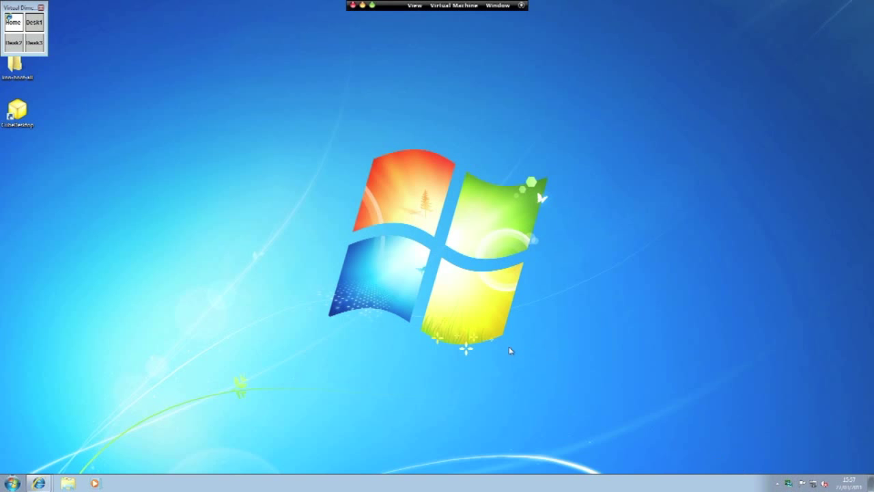
- Switch to Desk1 using Virtual Dimension's notification icon
{"action": "right_click", "coordinate": [789, 483]}
{"action": "left_click", "coordinate": [788, 482]}
{"action": "right_click", "coordinate": [788, 484]}
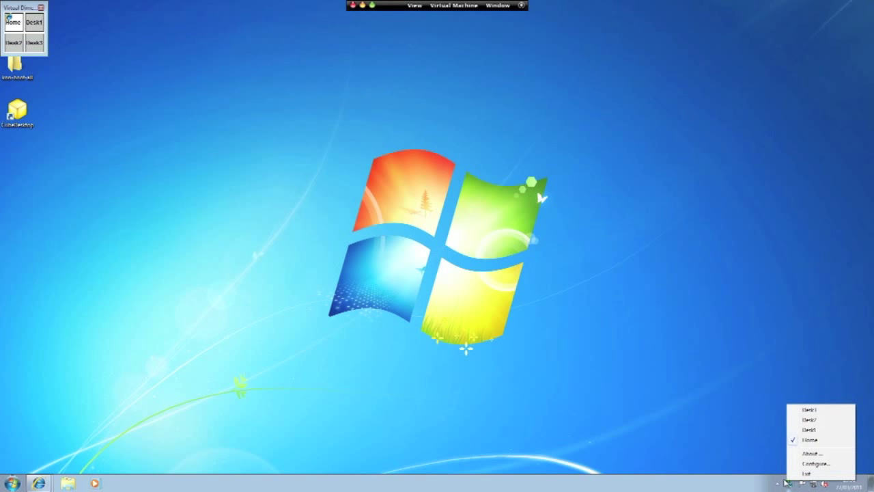
{"action": "left_click", "coordinate": [813, 436]}
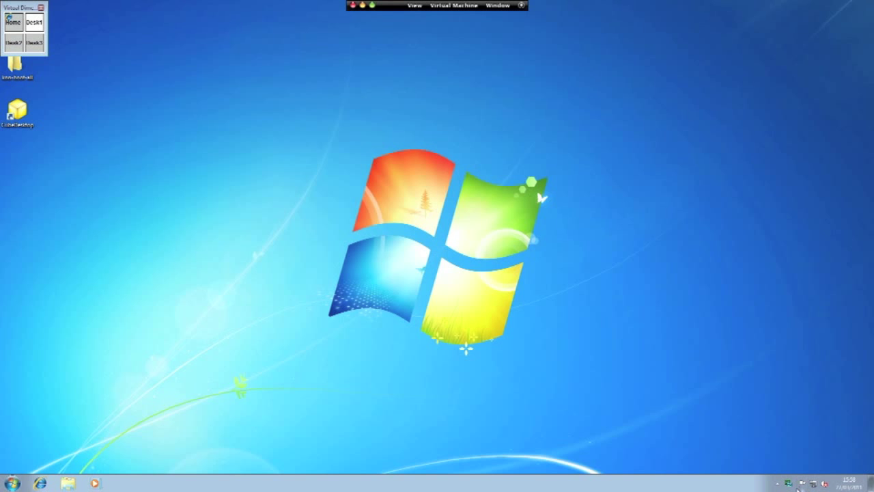
- Switch to Desk2 and on to Desk3 using Virtual Dimension's preview window
{"action": "right_click", "coordinate": [789, 483]}
{"action": "left_click", "coordinate": [669, 414]}
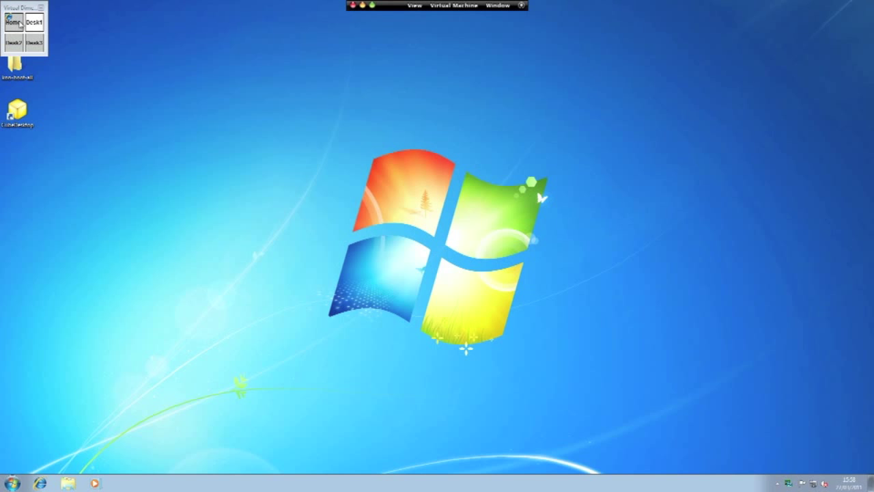
{"action": "left_click", "coordinate": [15, 44]}
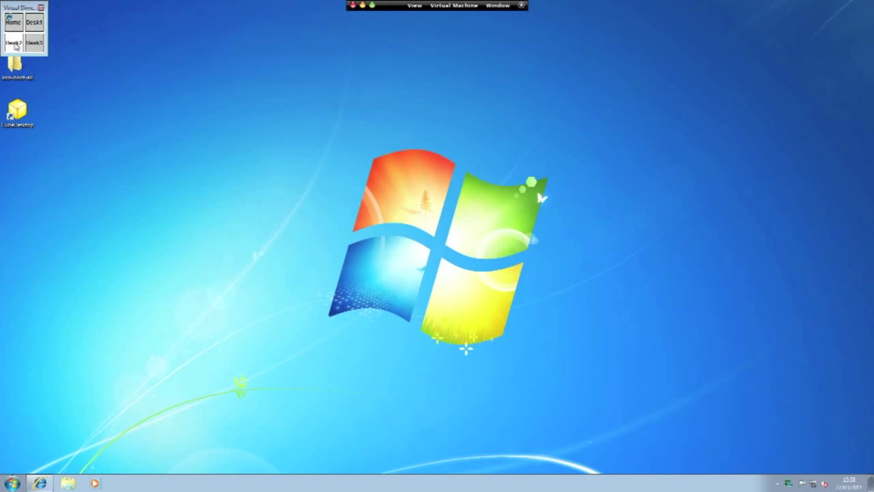
{"action": "left_click", "coordinate": [33, 46]}
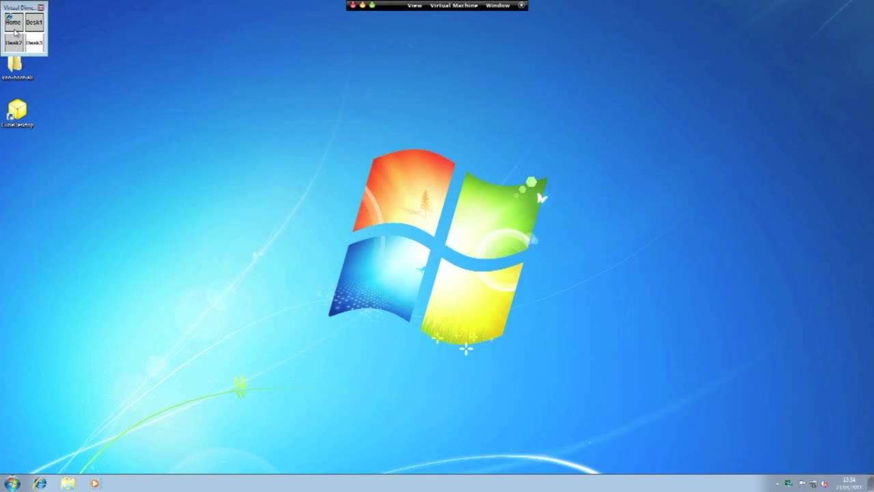
- Switch to the Home desktop and on to Desk1 using Virtual Dimension's preview window
{"action": "left_click", "coordinate": [13, 22]}
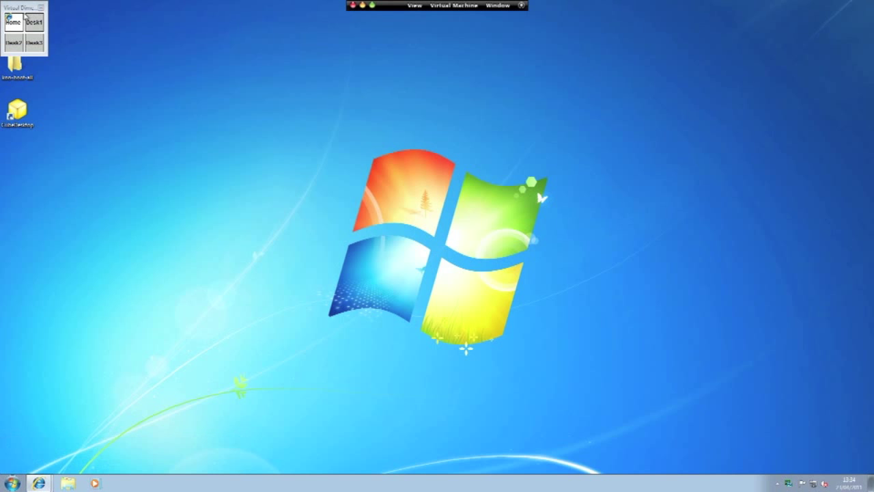
{"action": "left_click", "coordinate": [32, 25]}
- Open Virtual Dimension's configuration, move the Settings dialog clear of the preview, and examine the Desktops, OSD and Advanced options
{"action": "right_click", "coordinate": [32, 25]}
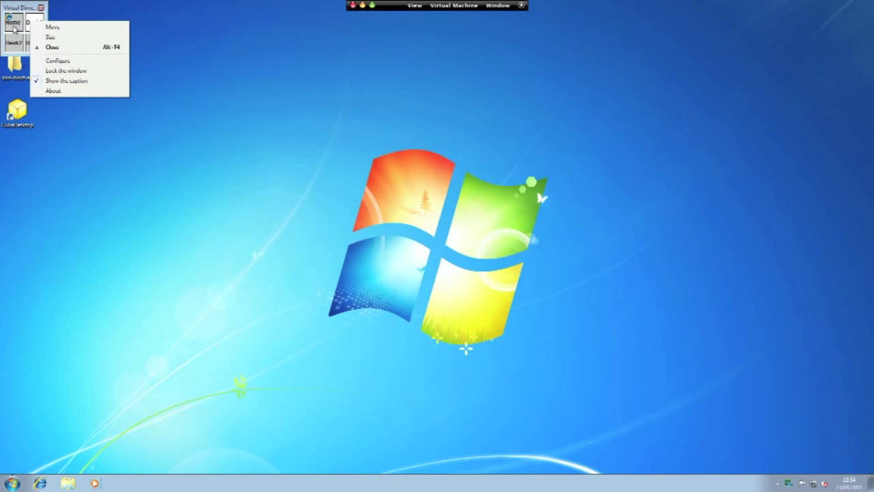
{"action": "left_click", "coordinate": [59, 63]}
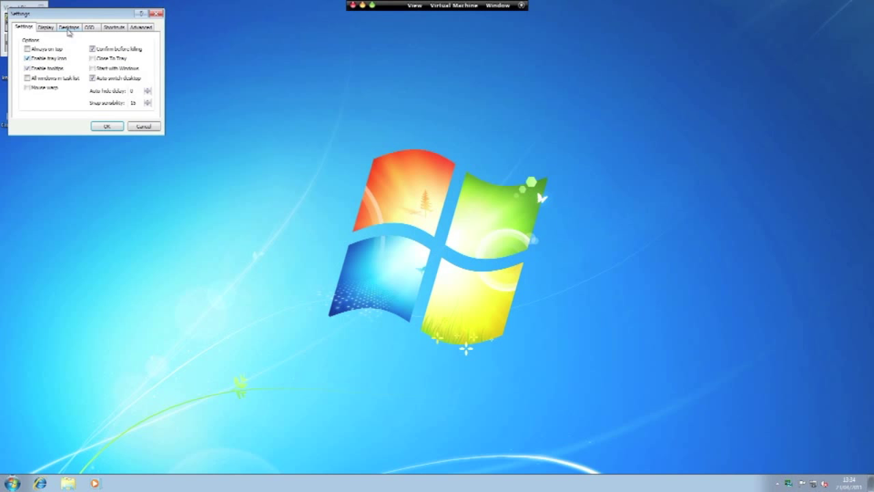
{"action": "left_click_drag", "start_coordinate": [273, 104], "coordinate": [280, 107]}
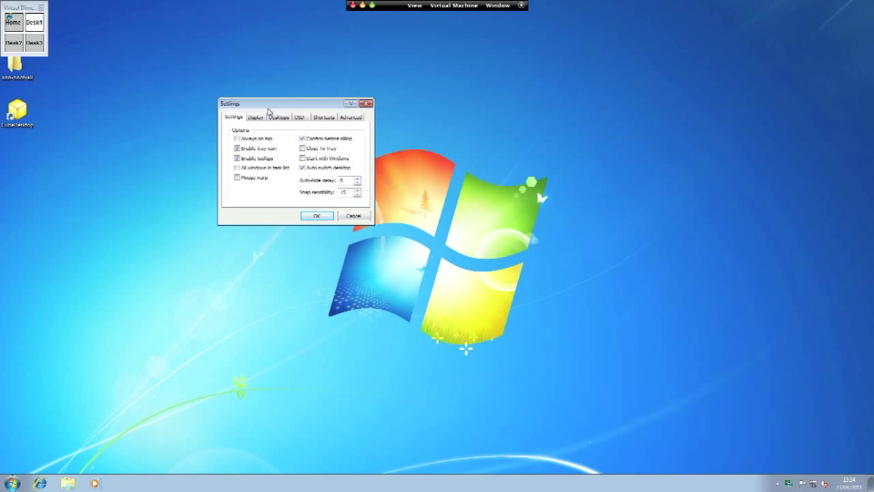
{"action": "left_click", "coordinate": [262, 120]}
{"action": "left_click", "coordinate": [279, 120]}
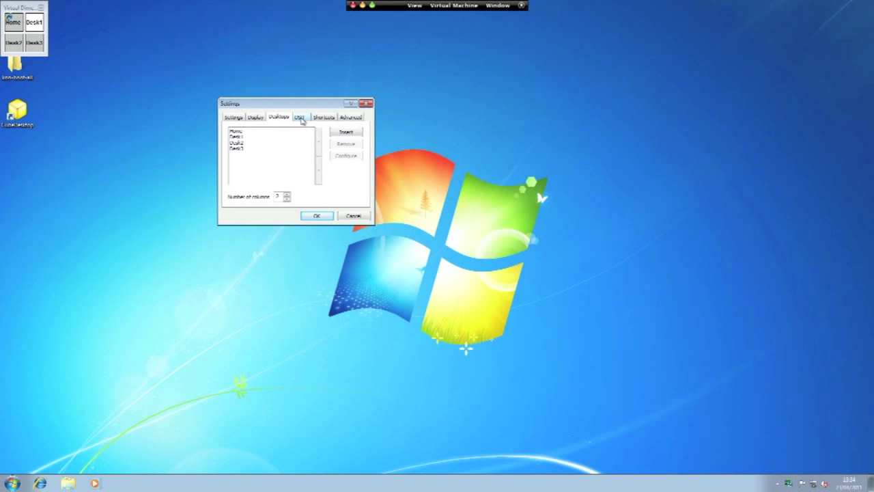
{"action": "left_click", "coordinate": [300, 120]}
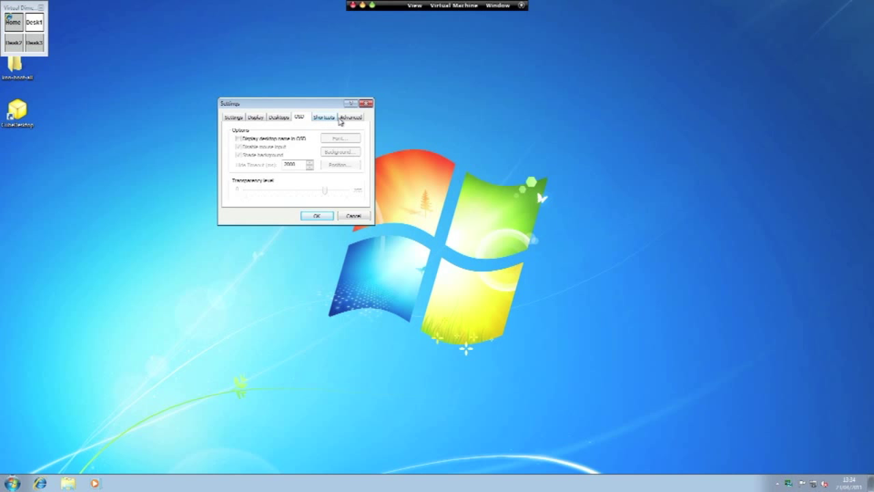
{"action": "left_click", "coordinate": [345, 120]}
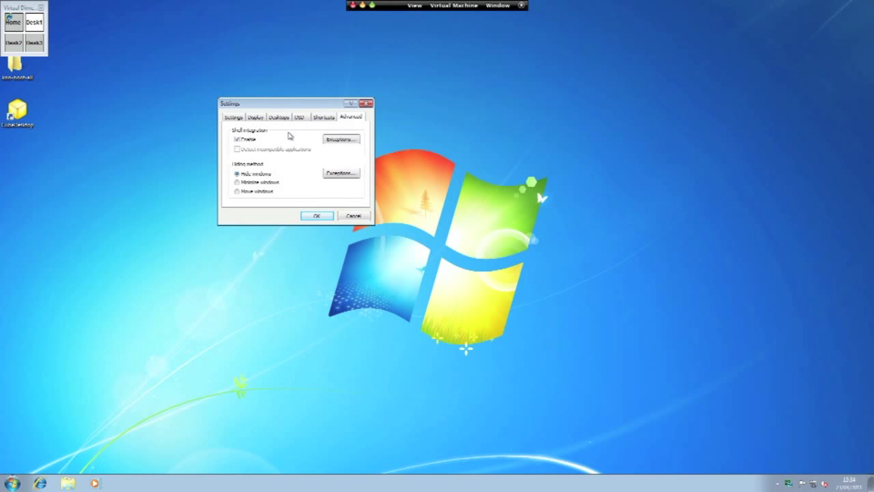
- Insert a new virtual desktop after Desk3 in Virtual Dimension's list of desktops
{"action": "left_click", "coordinate": [279, 118]}
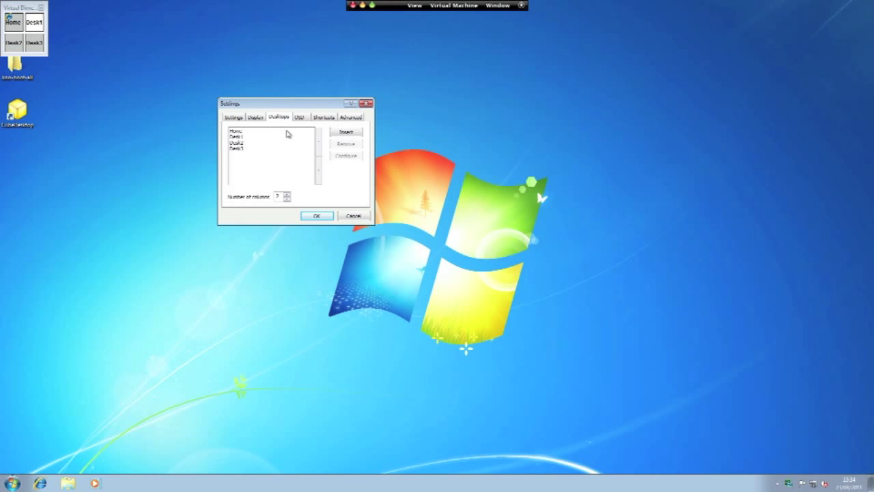
{"action": "left_click", "coordinate": [247, 142]}
{"action": "left_click", "coordinate": [241, 149]}
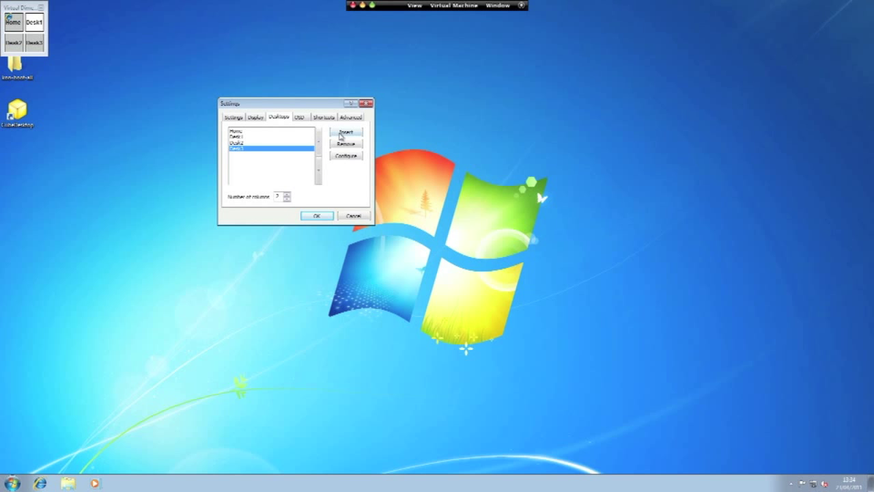
{"action": "left_click", "coordinate": [345, 133]}
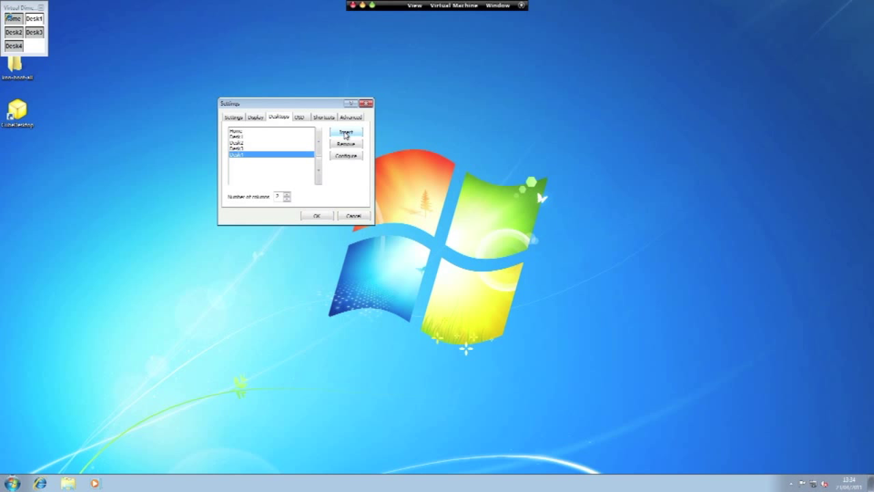
- Rename the newly added desktop as Facebook in its desk properties and accept the settings
{"action": "left_click", "coordinate": [343, 157]}
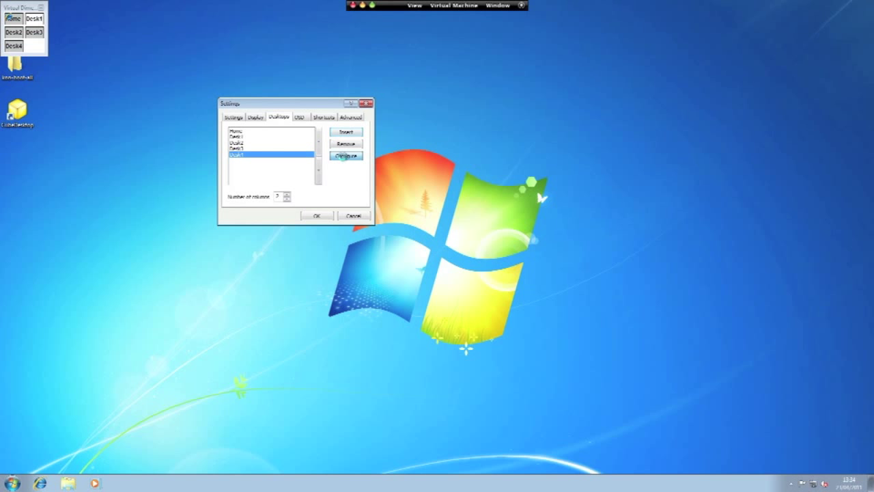
{"action": "double_click", "coordinate": [408, 216]}
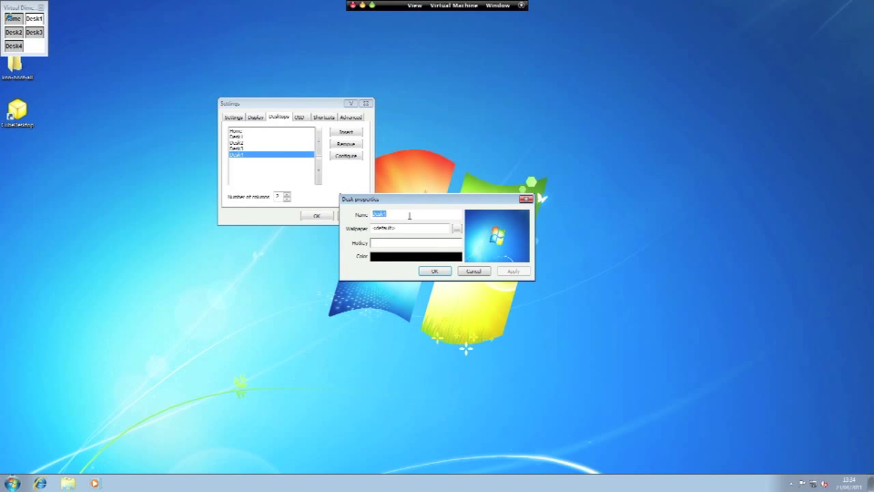
{"action": "type", "text": "Fuudd"}
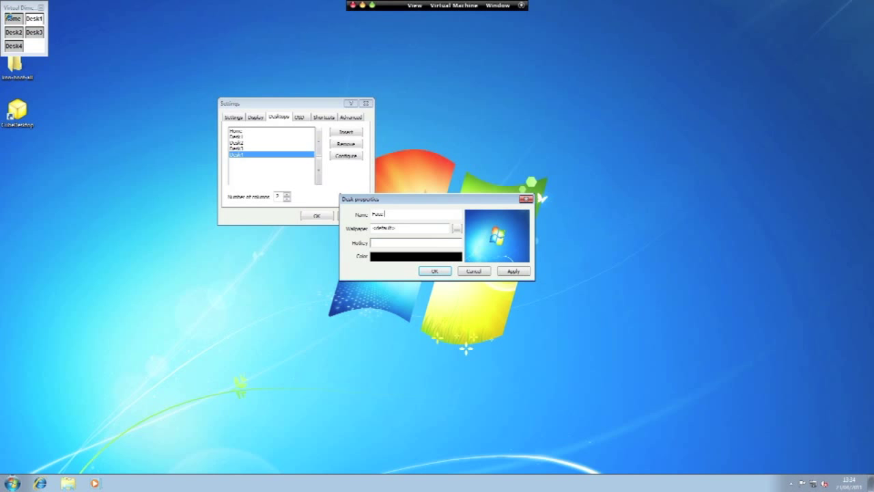
{"action": "type", "text": "ook"}
{"action": "left_click", "coordinate": [430, 272]}
{"action": "left_click", "coordinate": [315, 216]}
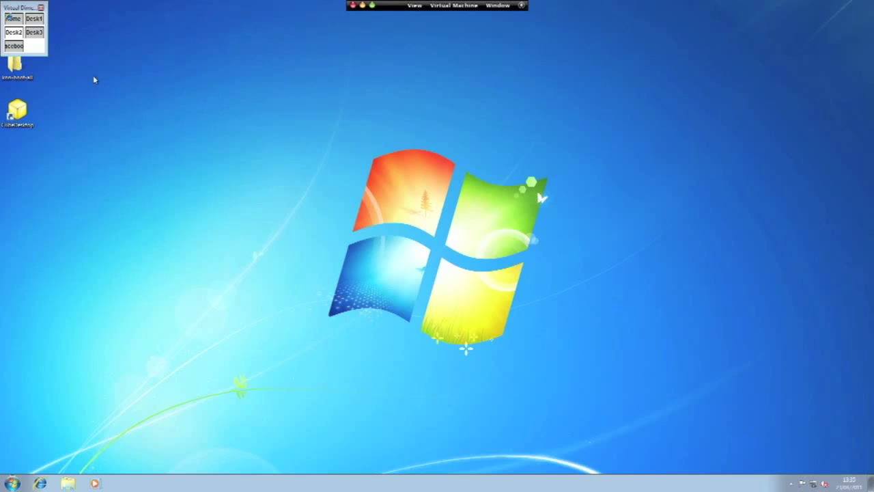
- Switch back to the Home desktop using the preview window
{"action": "left_click", "coordinate": [15, 18]}
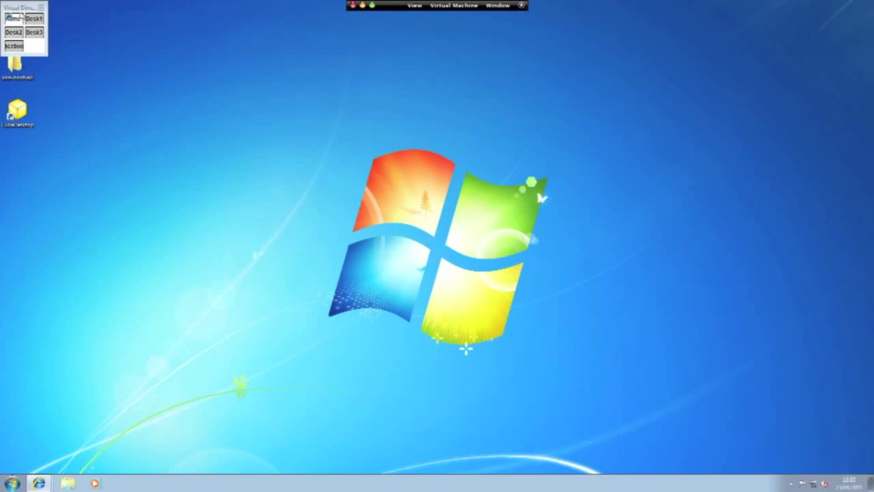